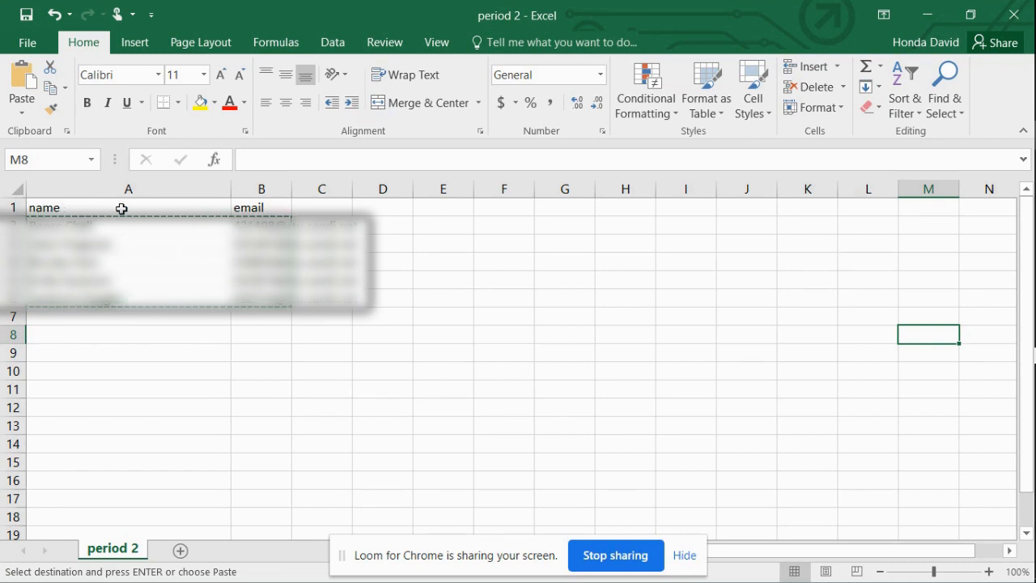
Select the name and email entries in cells A2:B6, leaving out the header row
click(363, 387)
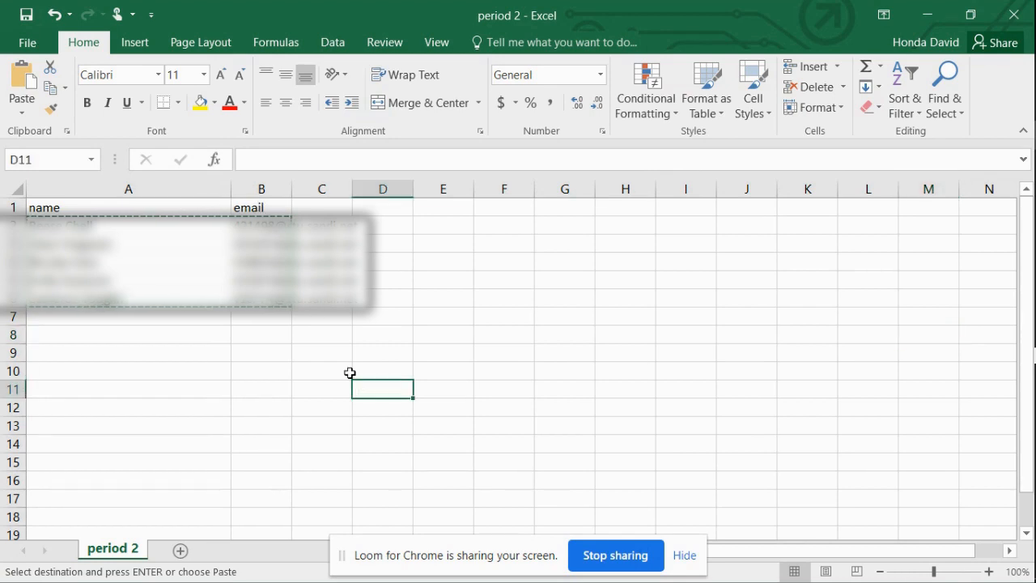
drag(55, 218, 263, 297)
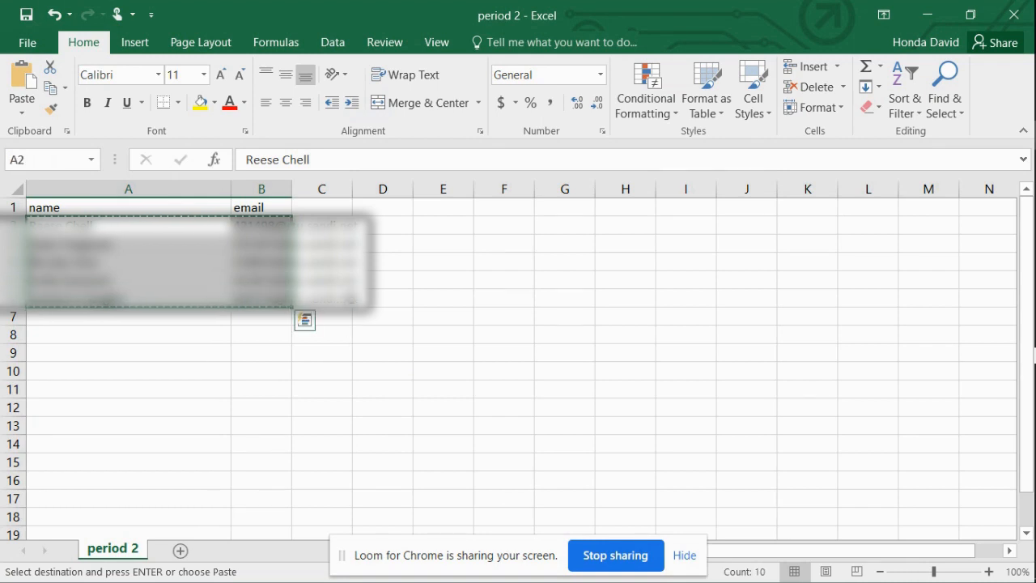
Switch to the Outlook contacts and create a new contact group named Period 2
mouse_move(1008, 186)
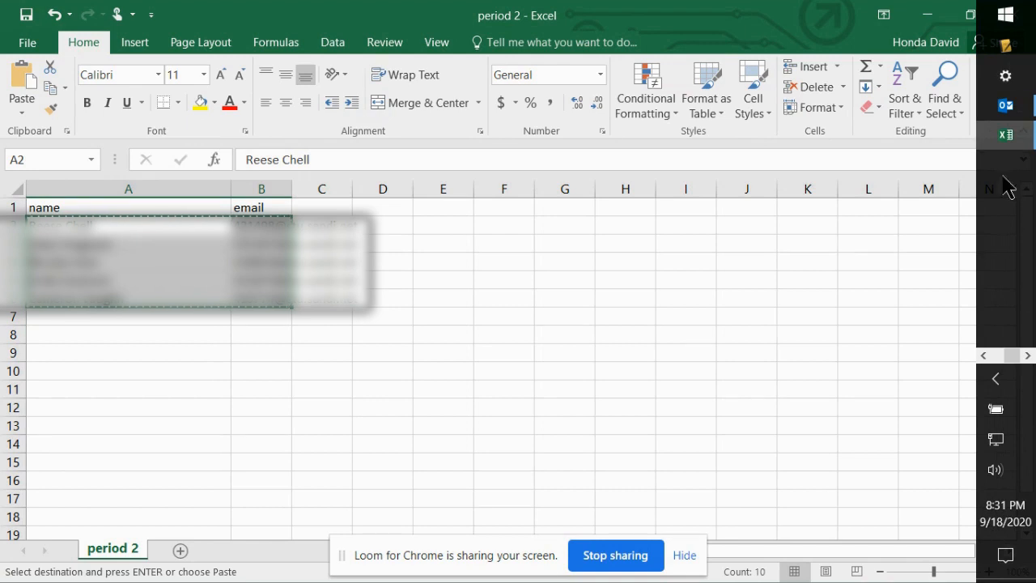
click(1005, 105)
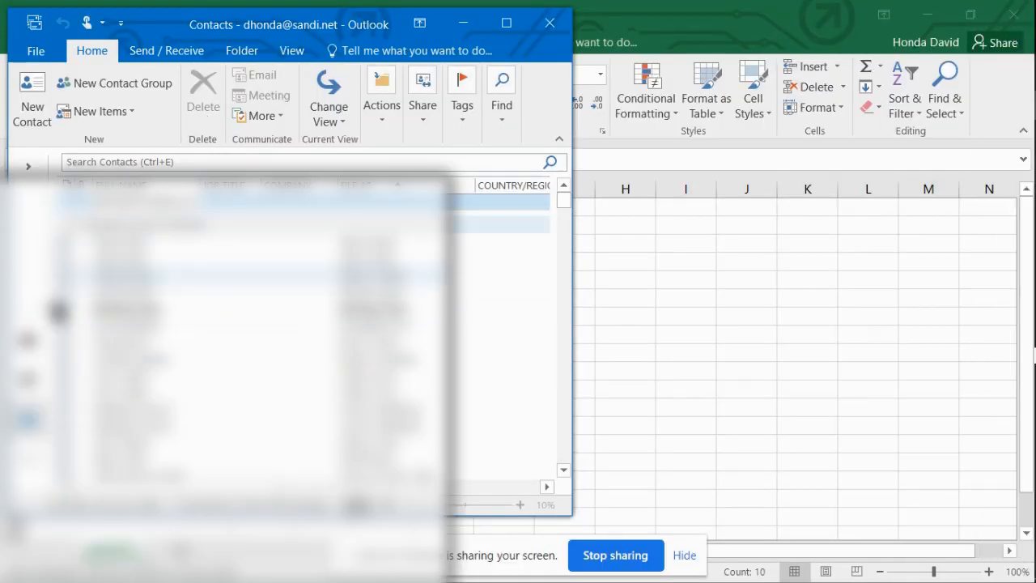
mouse_move(29, 424)
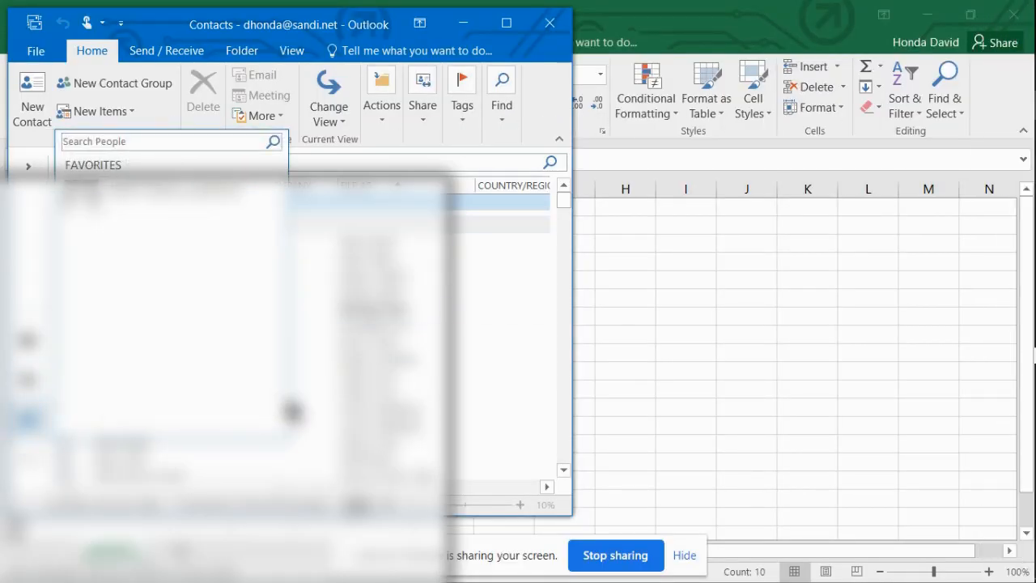
click(127, 84)
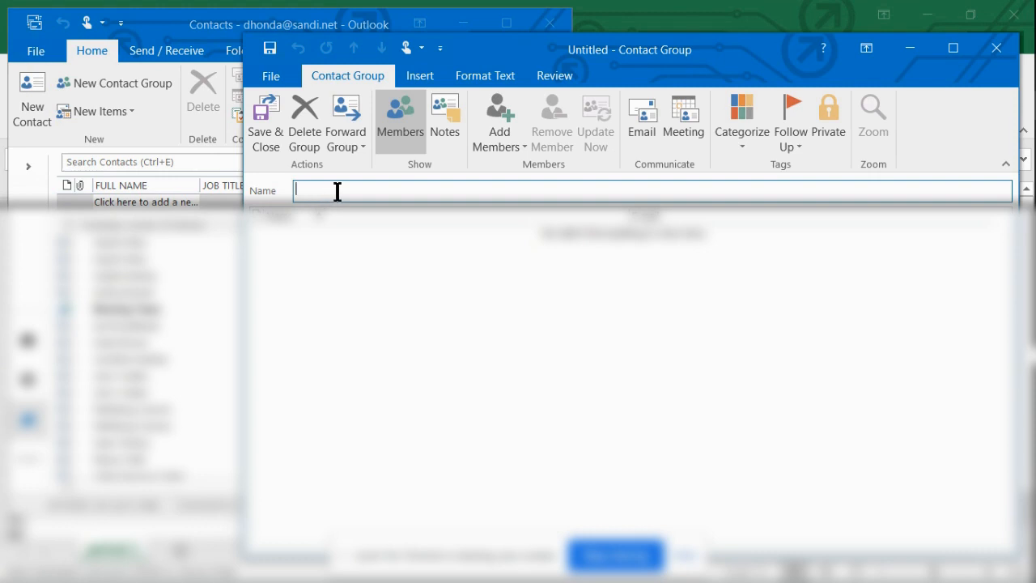
text(Period 2)
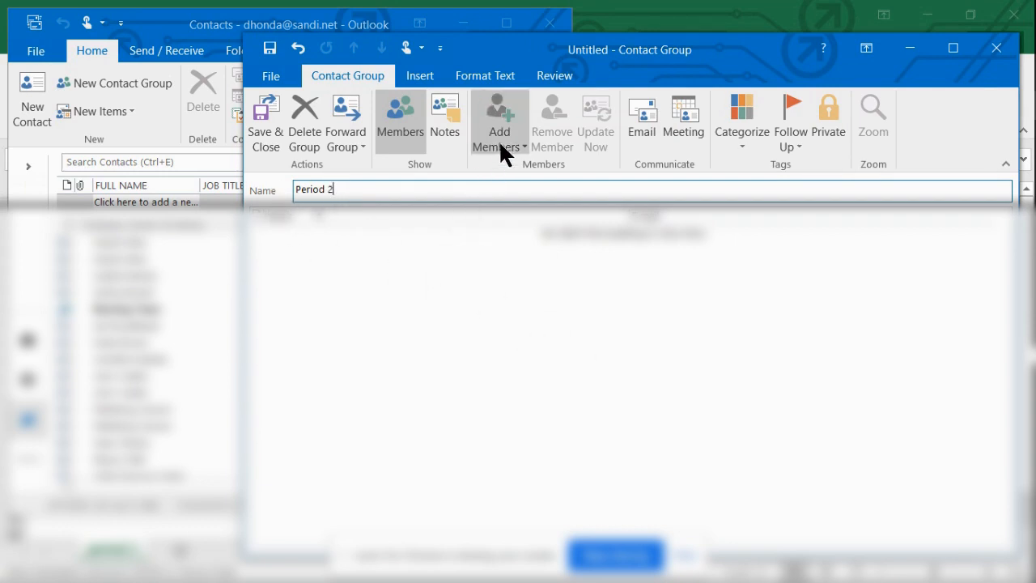
Add the copied names and email addresses as members of the new group through the Outlook contacts selection
click(501, 117)
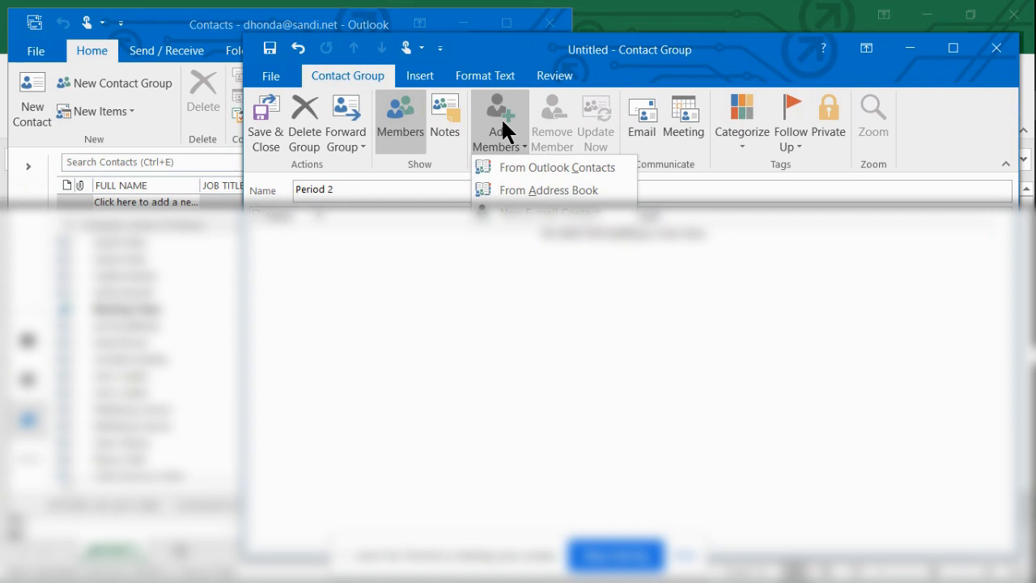
click(524, 168)
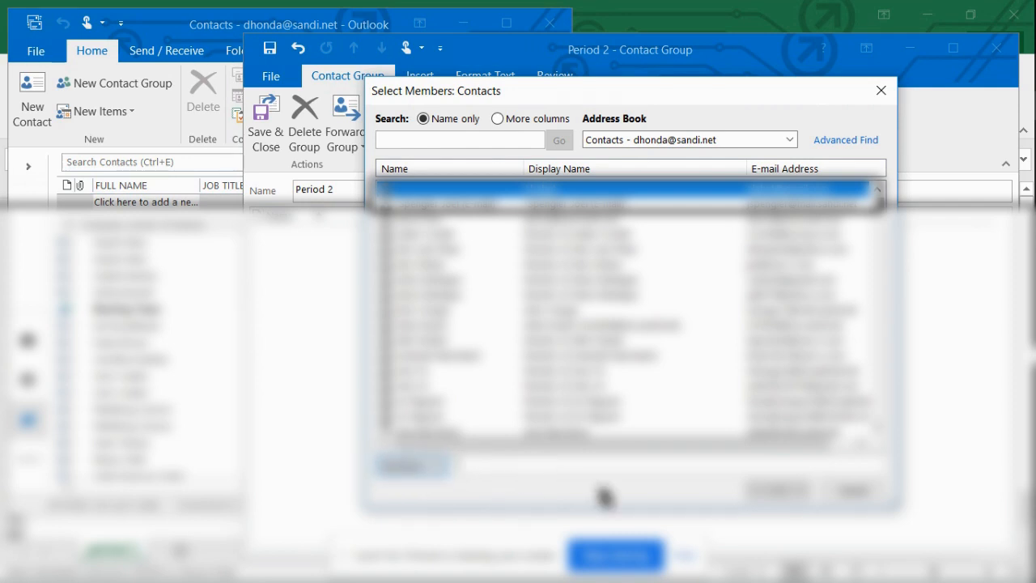
key(ctrl+v)
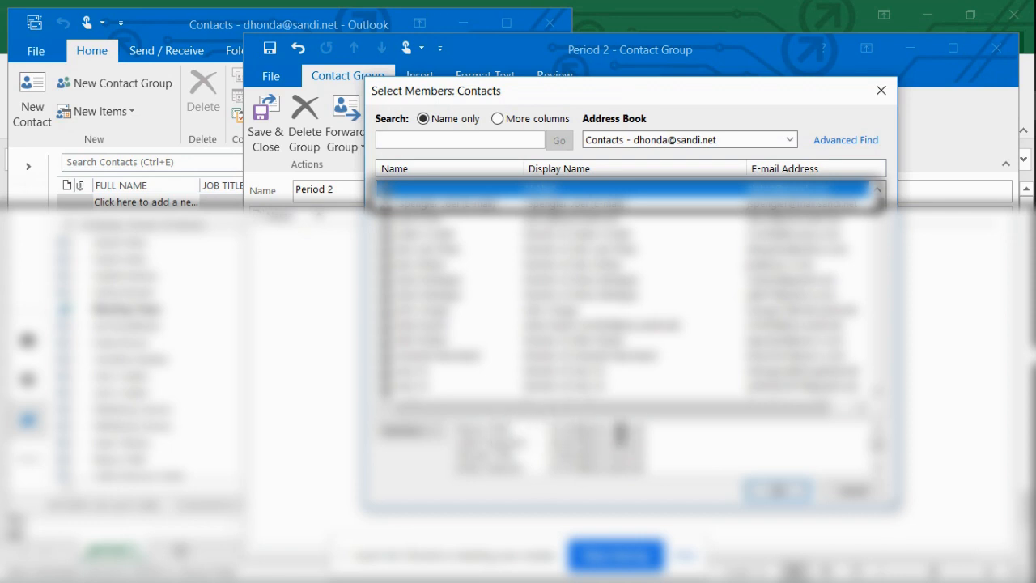
click(793, 491)
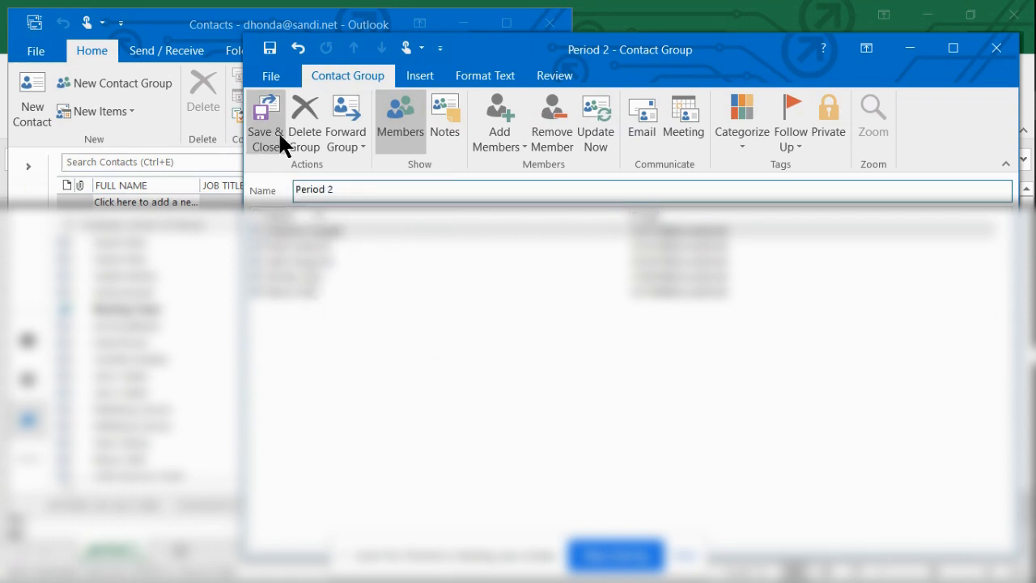
Delete the newly made Period 2 contact group without keeping its changes
click(298, 118)
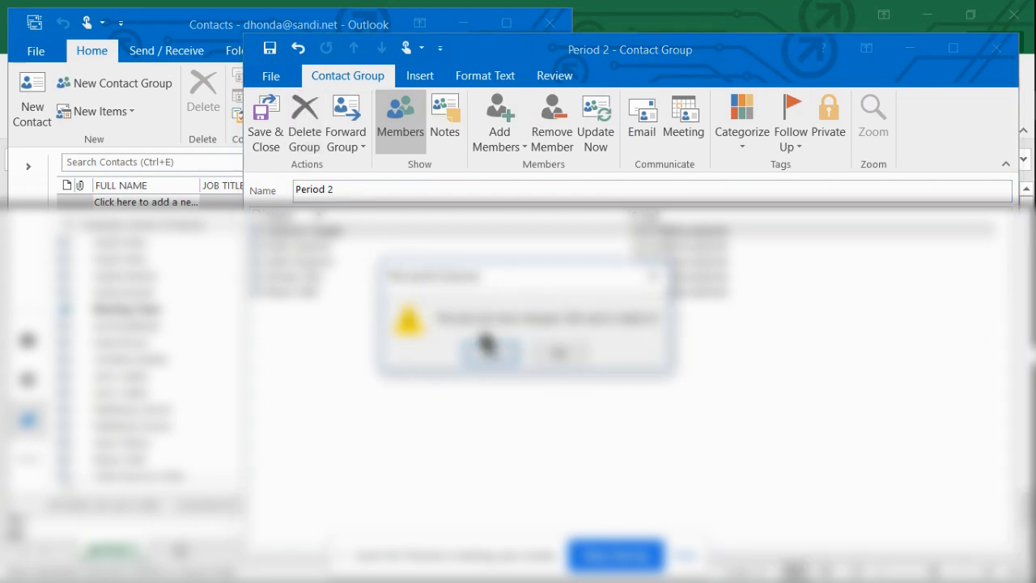
click(487, 350)
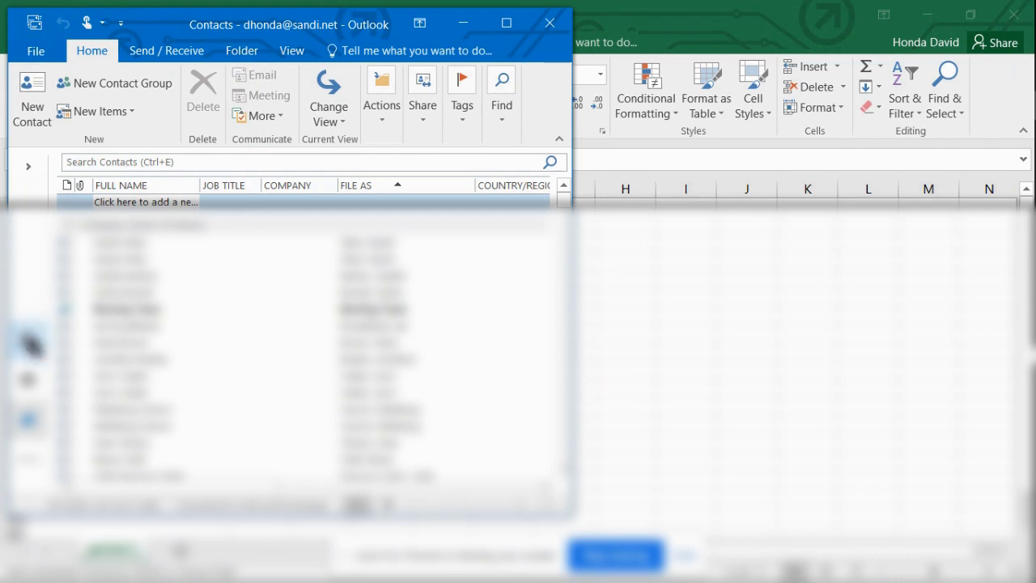
Start a new email from the mail view and address it to the Period 2 contact group
click(29, 343)
click(39, 100)
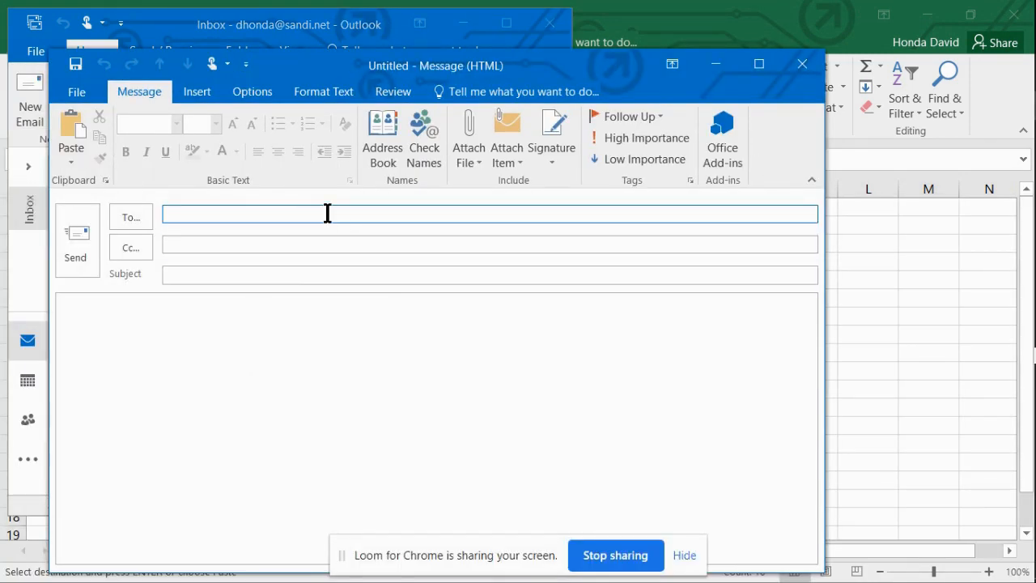
text(Period)
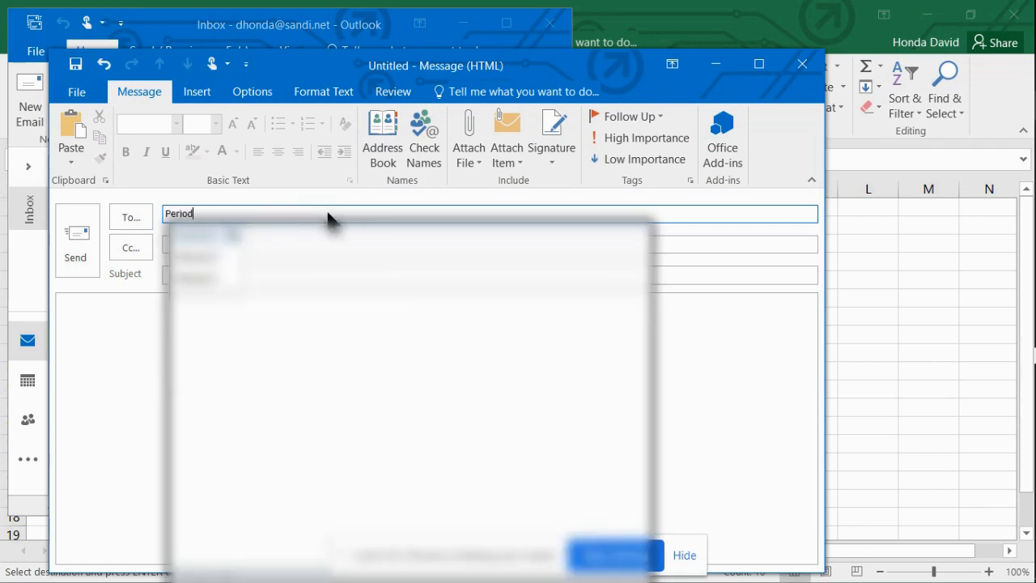
key(BackSpace)
key(BackSpace)
key(BackSpace)
text(iod 2)
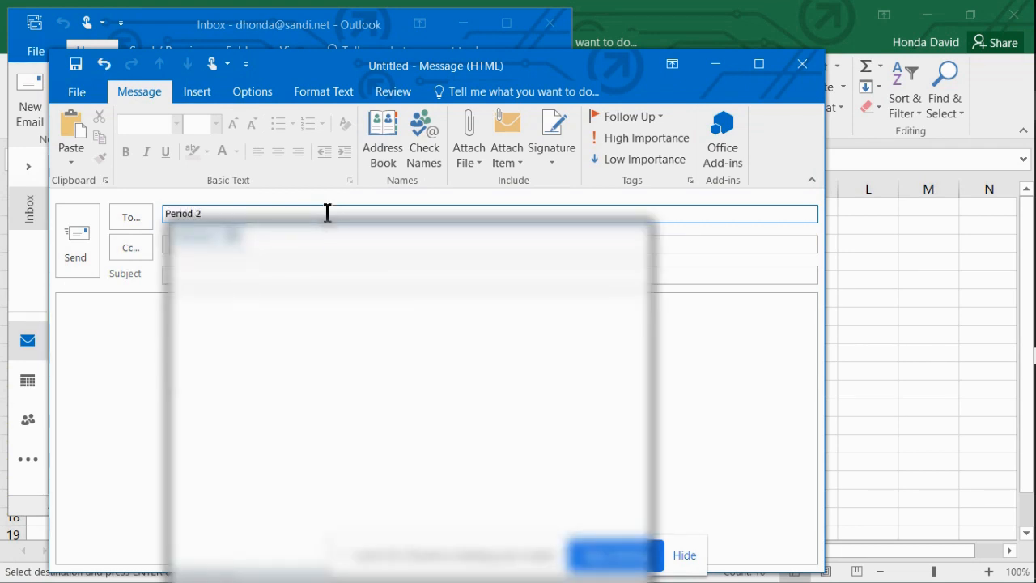
key(Return)
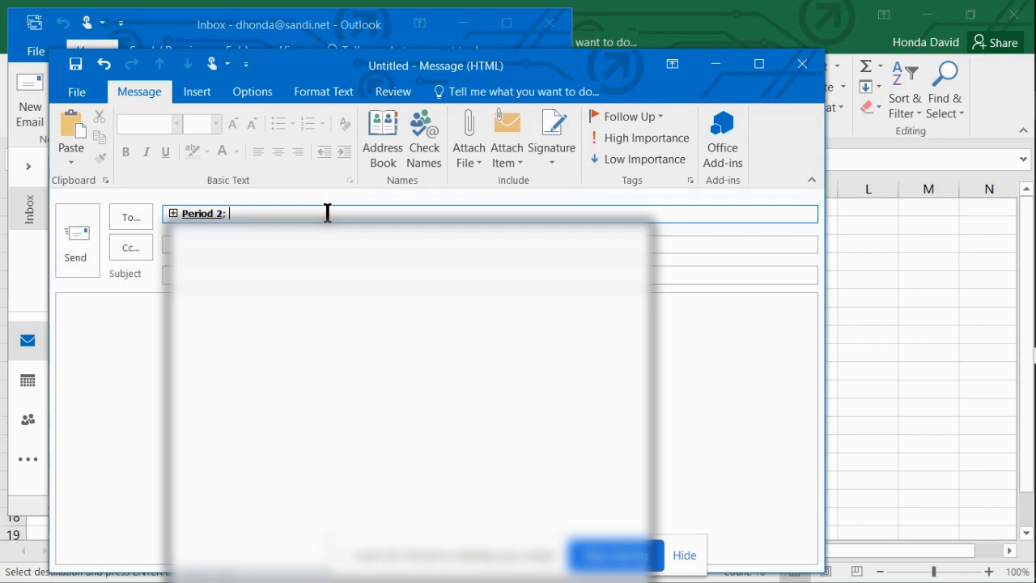
Review the member list on the contact card of the Period 2 recipient, and close the card
click(201, 214)
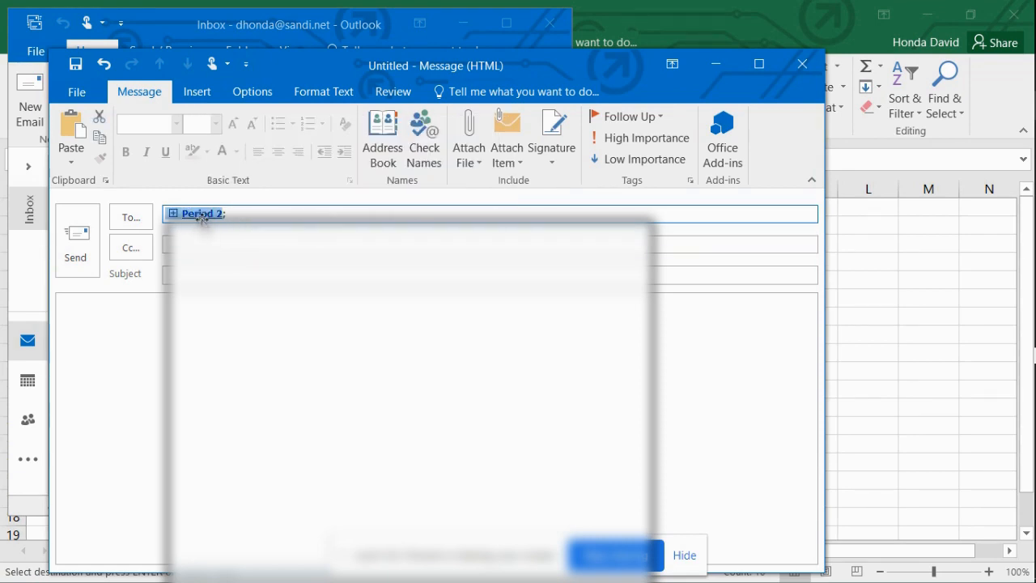
mouse_move(202, 215)
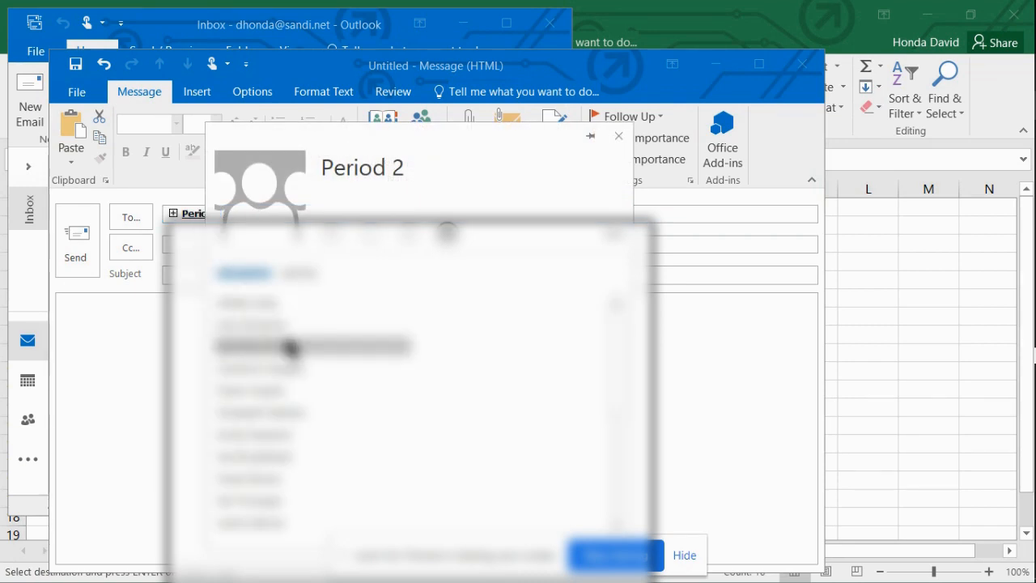
scroll(291, 358, down, 3)
scroll(299, 454, down, 4)
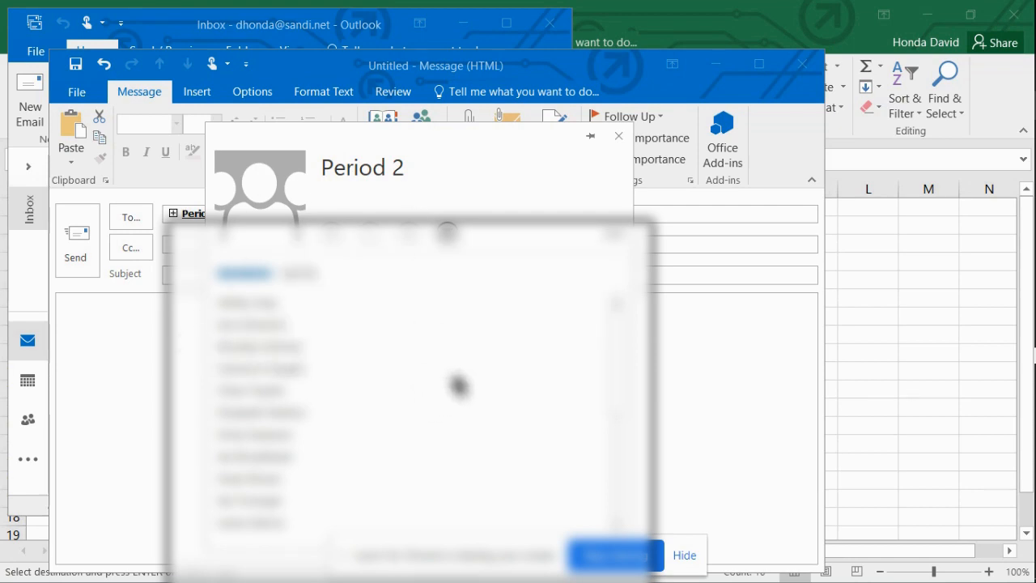
click(617, 137)
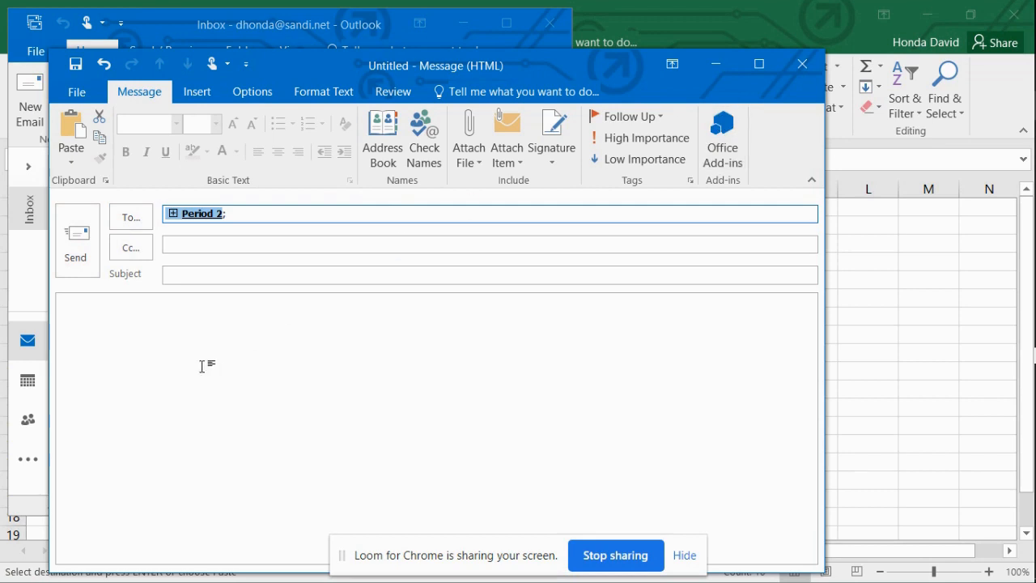
Close the email addressed to Period 2 without saving it
click(802, 65)
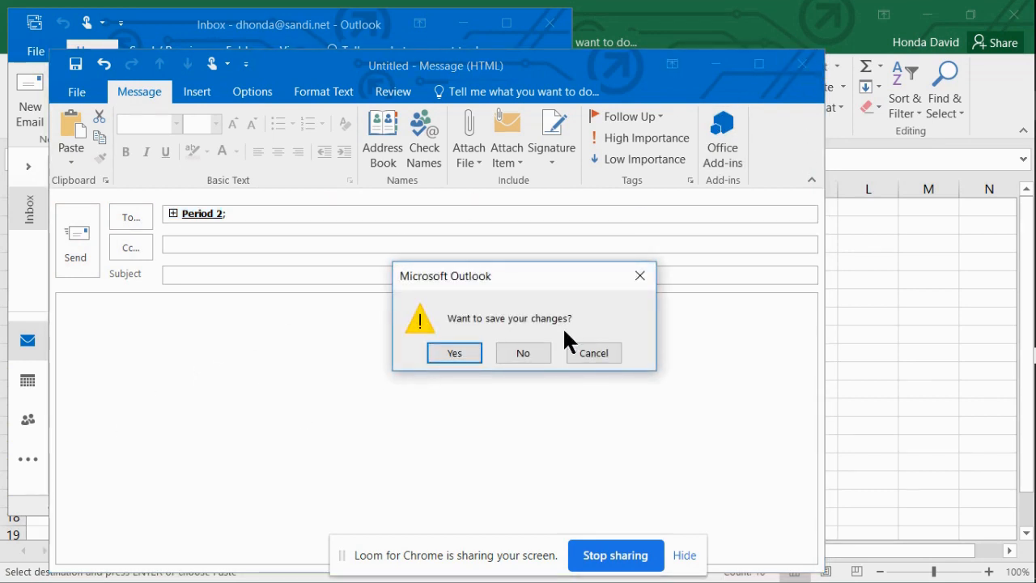
click(522, 353)
Search the contacts for "Period 2" and open that contact group
click(28, 419)
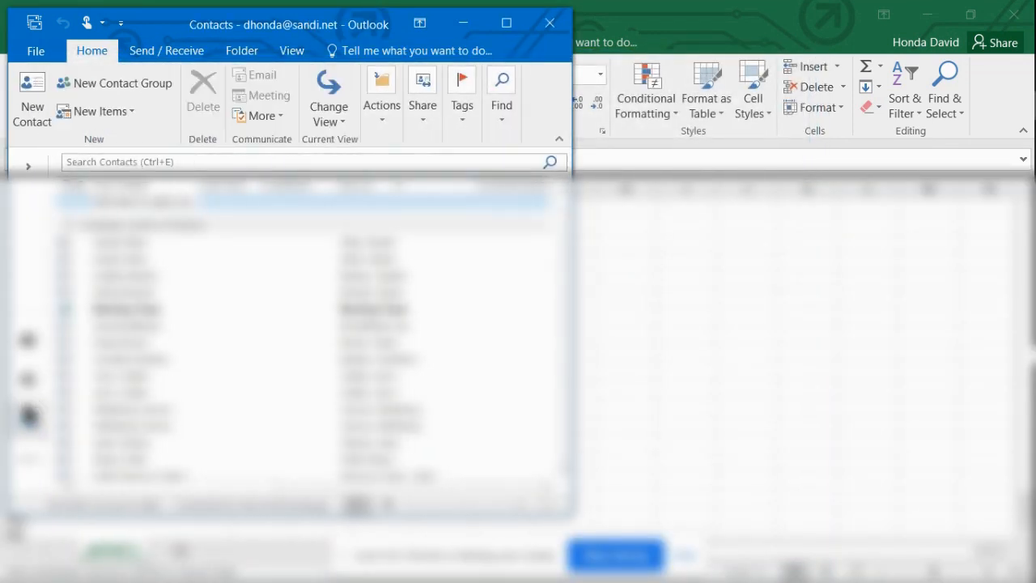
click(164, 187)
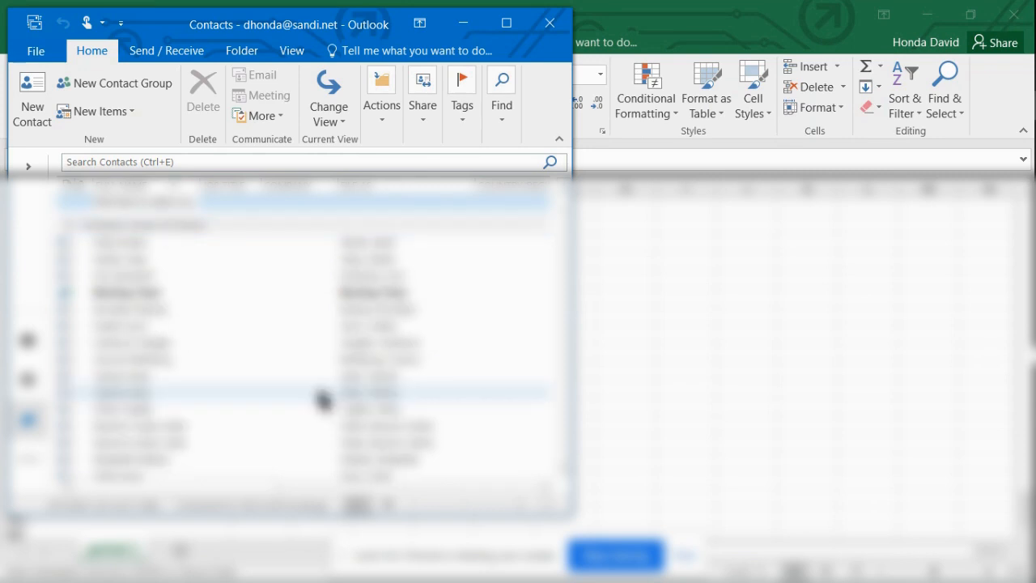
click(189, 163)
text(P)
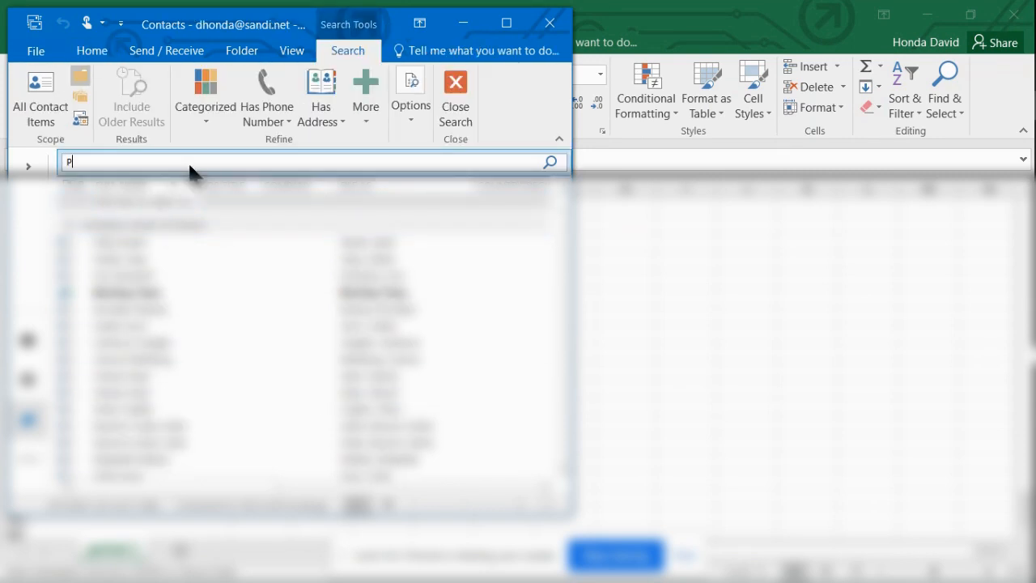
text(eriod 2)
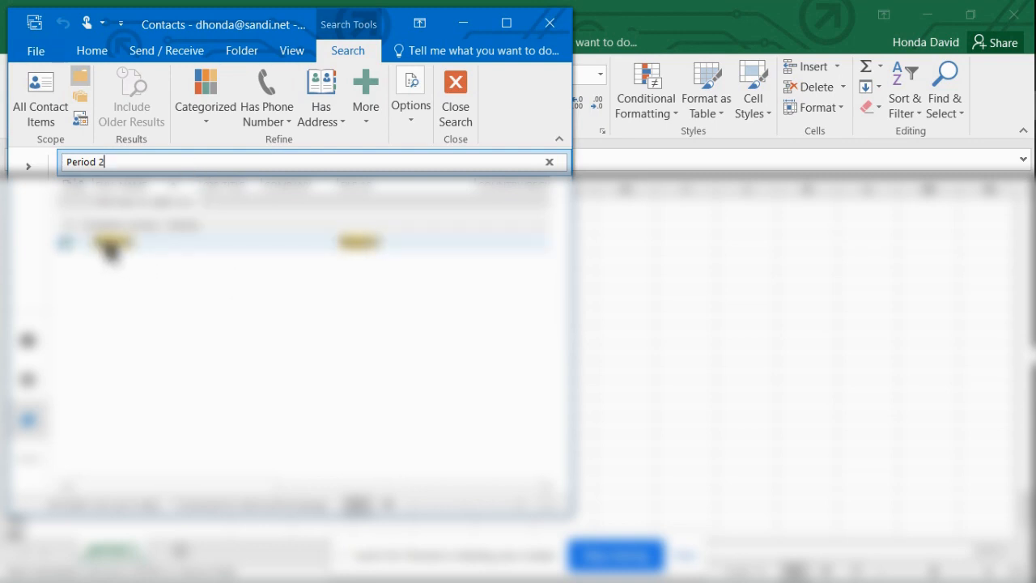
double_click(110, 243)
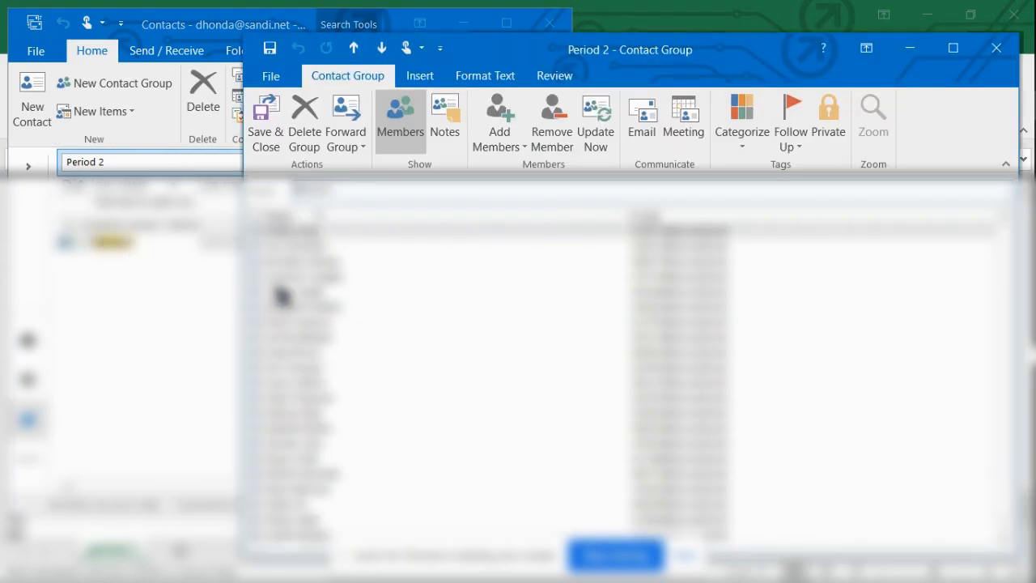
View the form for adding a new email contact to the Period 2 group, and close it and the group unchanged
click(491, 130)
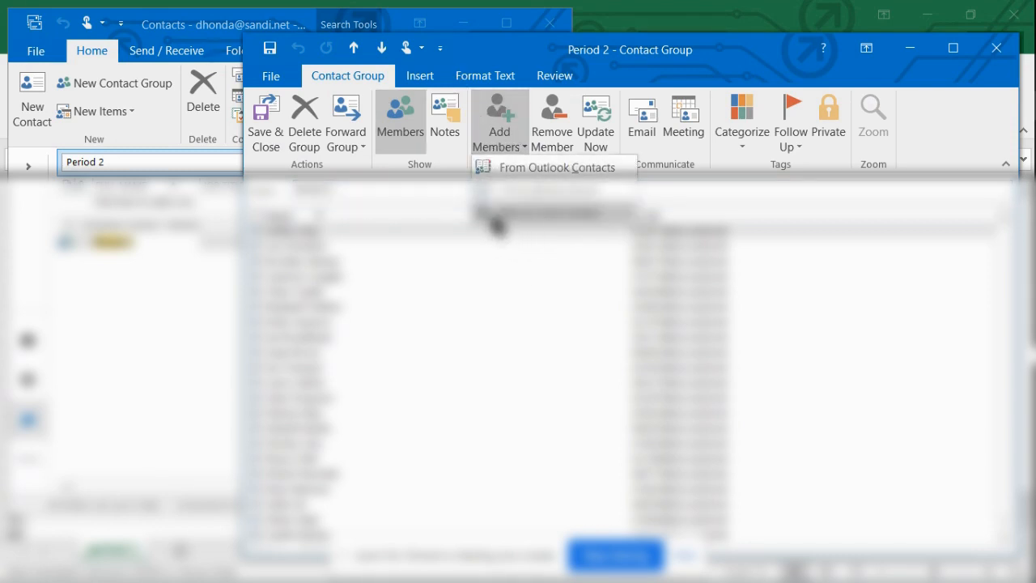
click(526, 214)
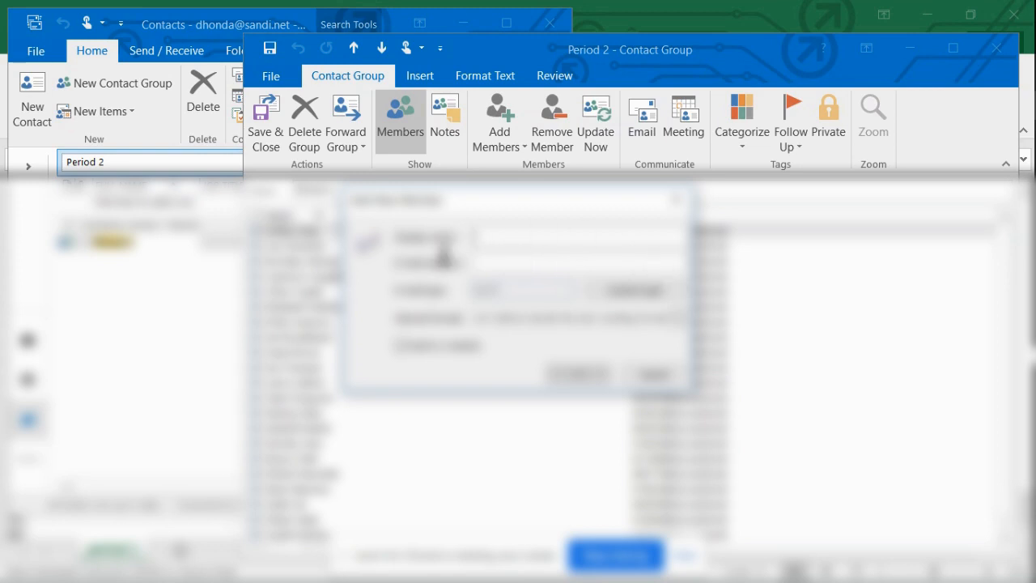
click(676, 199)
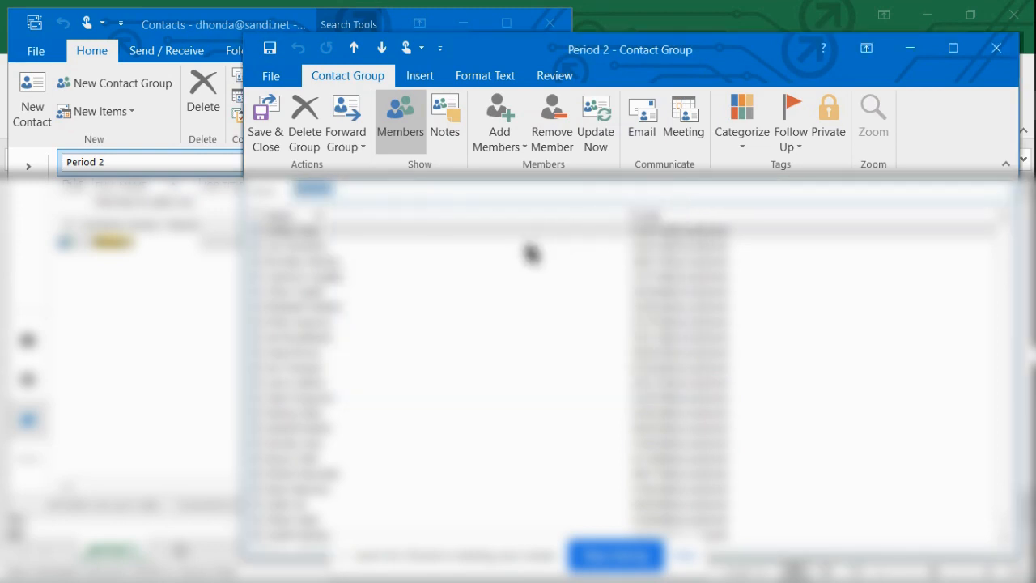
click(991, 47)
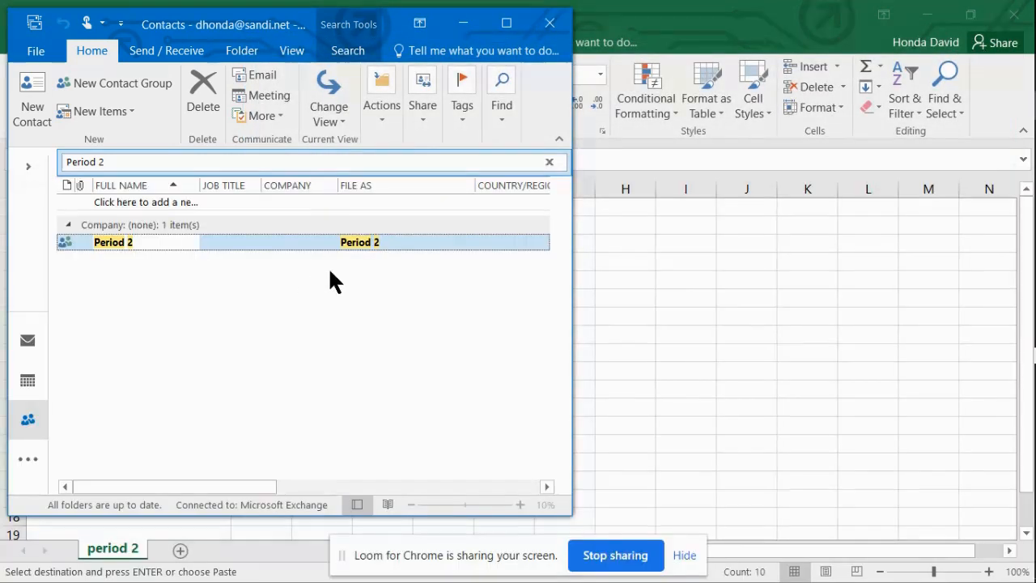